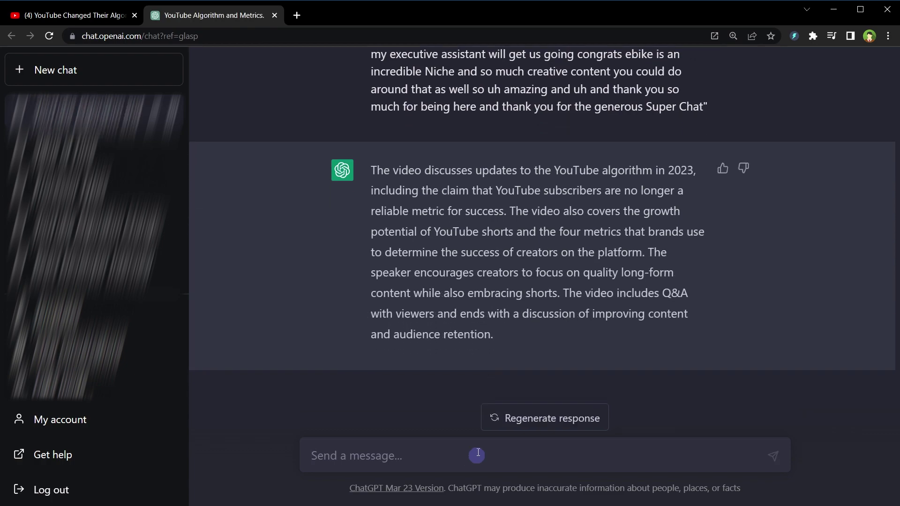
# Scroll through the Glasp transcript prompt and ChatGPT's summary of the YouTube algorithm video.
pyautogui.scroll(10, 512, 290)
pyautogui.scroll(-3, 512, 291)
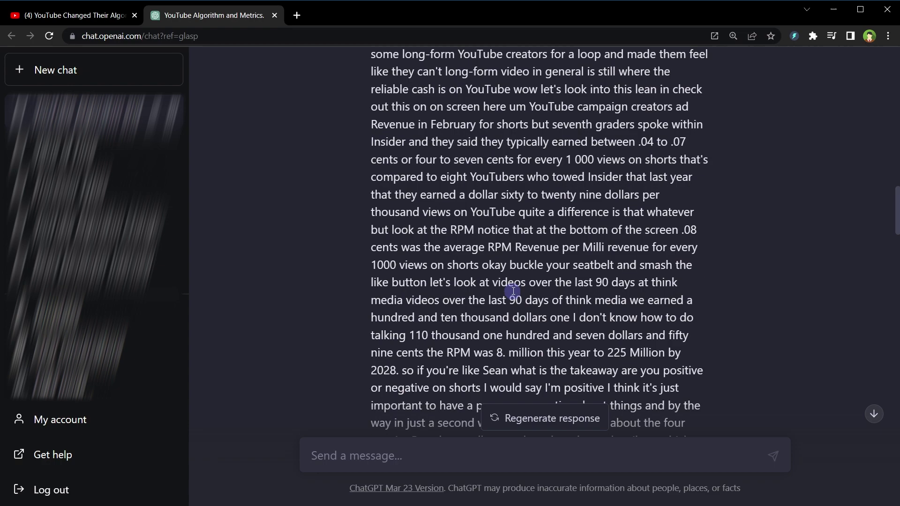
pyautogui.scroll(-3, 512, 290)
pyautogui.scroll(-3, 516, 281)
pyautogui.scroll(-5, 534, 279)
pyautogui.scroll(-1, 546, 276)
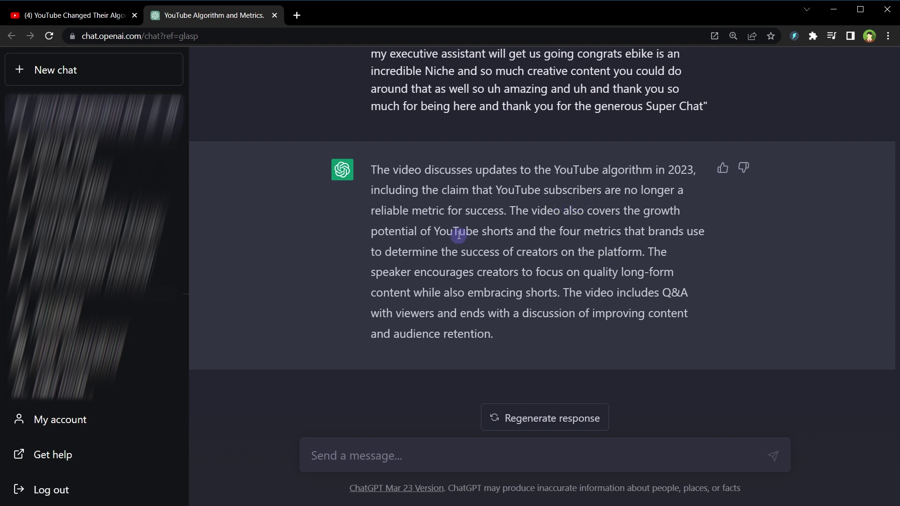
pyautogui.moveTo(498, 347); pyautogui.dragTo(372, 162)
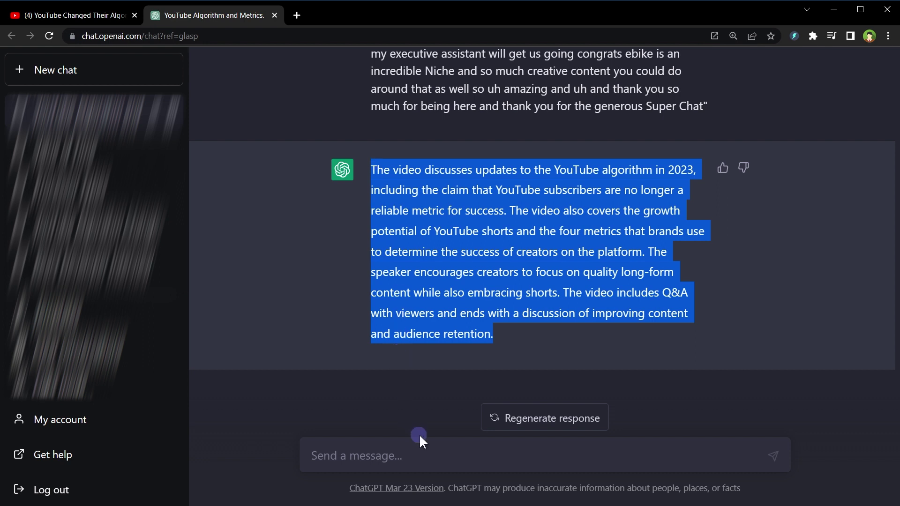
pyautogui.click(427, 451)
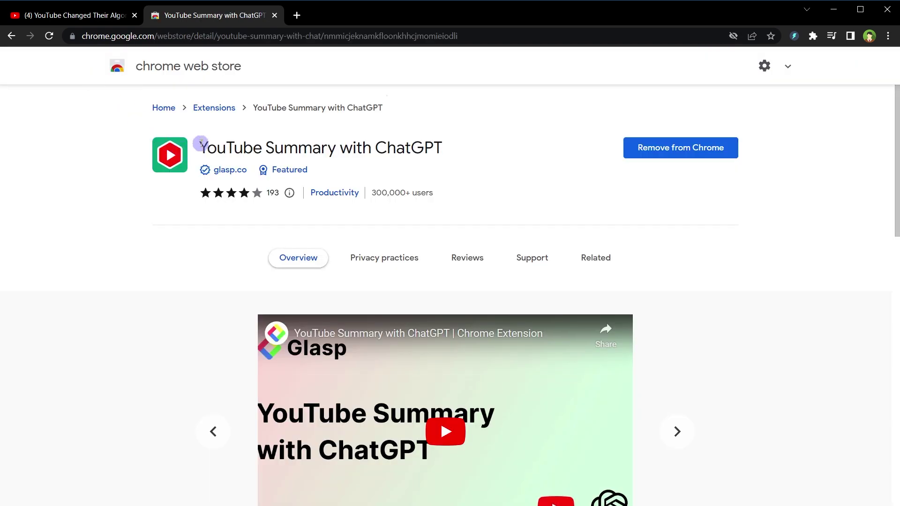
# Highlight the 'YouTube Summary with ChatGPT' extension name on its Chrome Web Store listing.
pyautogui.moveTo(200, 148); pyautogui.dragTo(474, 145)
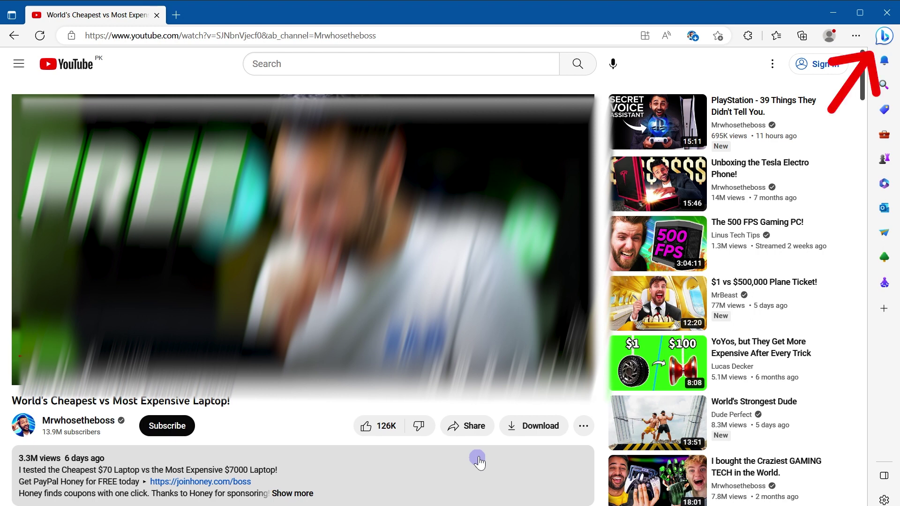
# Ask Bing Chat in Edge's sidebar for 'key takeaways from this video' and review the answer.
pyautogui.click(883, 39)
pyautogui.click(765, 493)
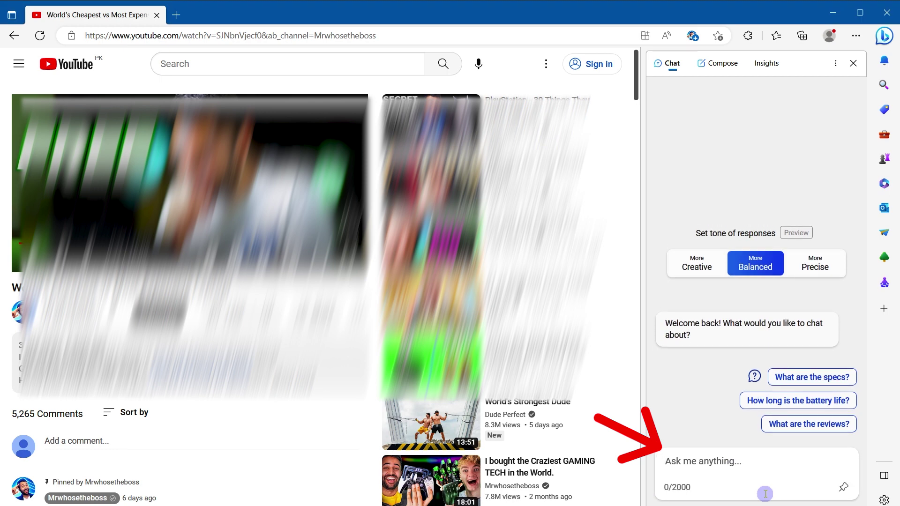
pyautogui.write('key takeaways from this video')
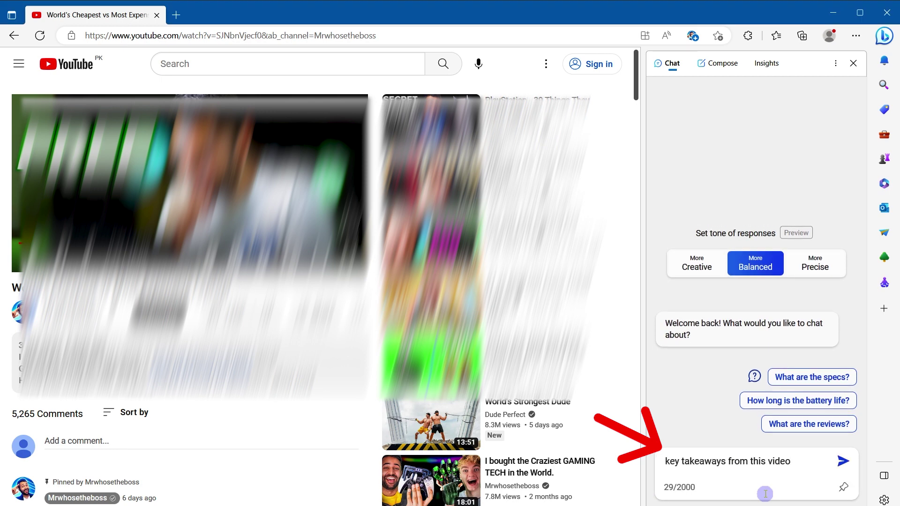
pyautogui.press('Return')
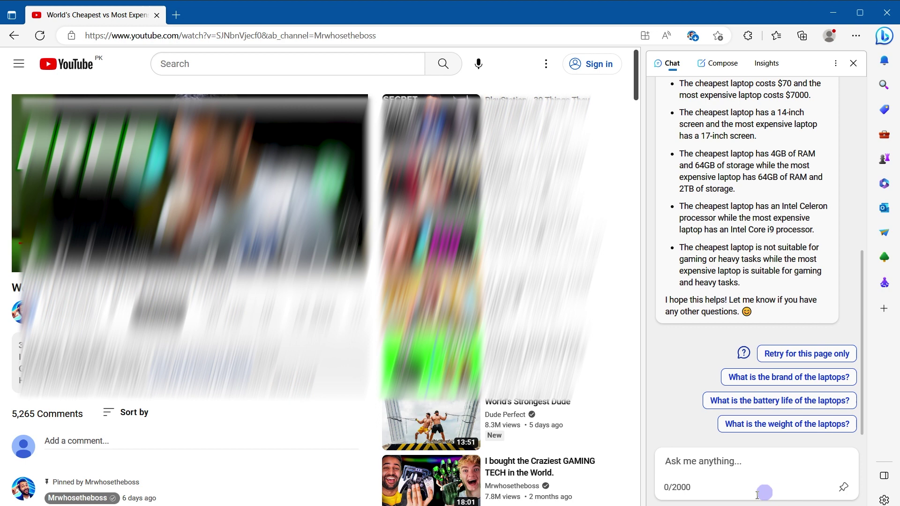
pyautogui.scroll(2, 741, 376)
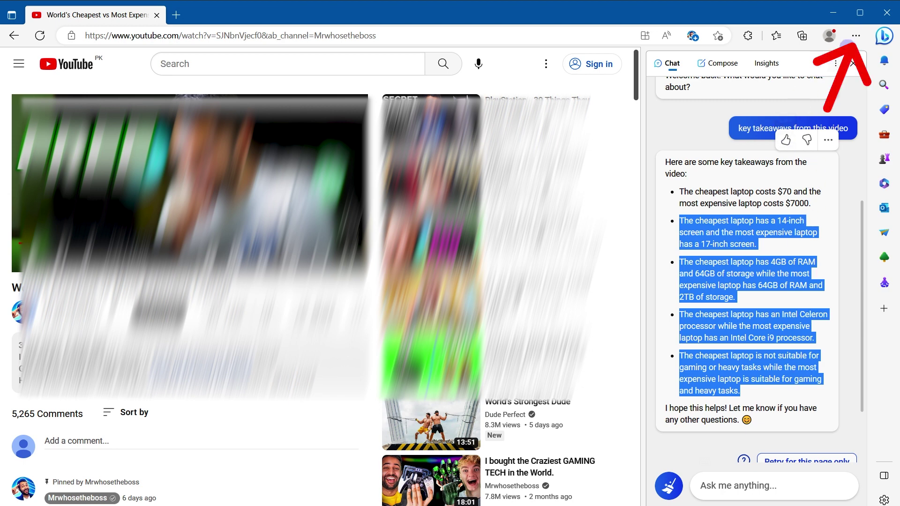
# Go to Edge Settings > Sidebar > Discover to reach its Page context option.
pyautogui.click(856, 35)
pyautogui.moveTo(781, 425)
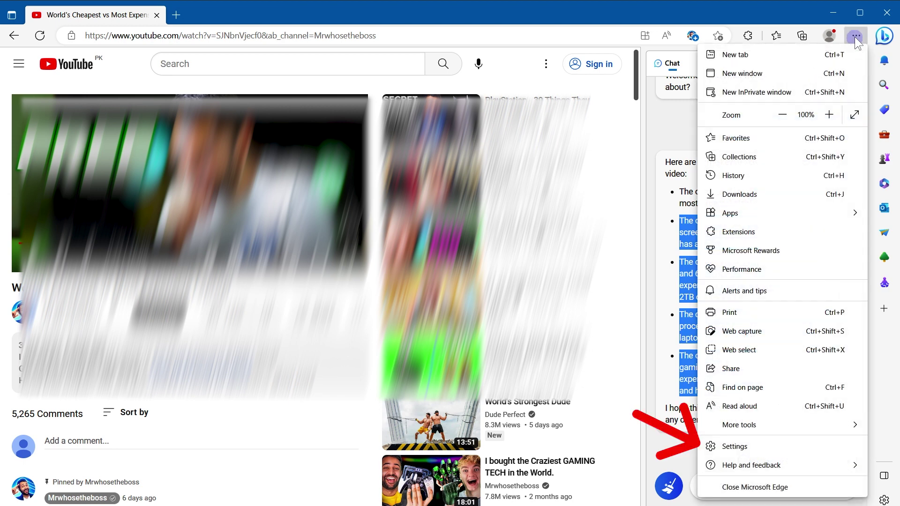
pyautogui.click(792, 446)
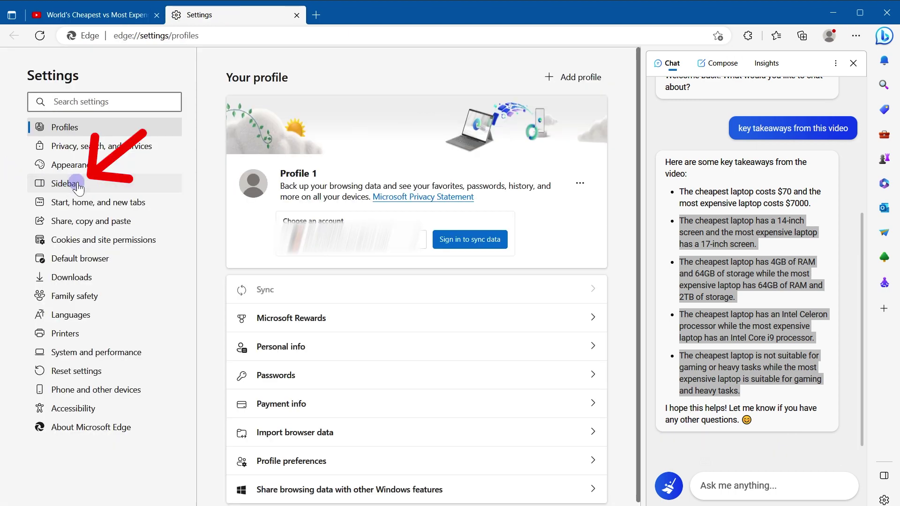
pyautogui.click(78, 187)
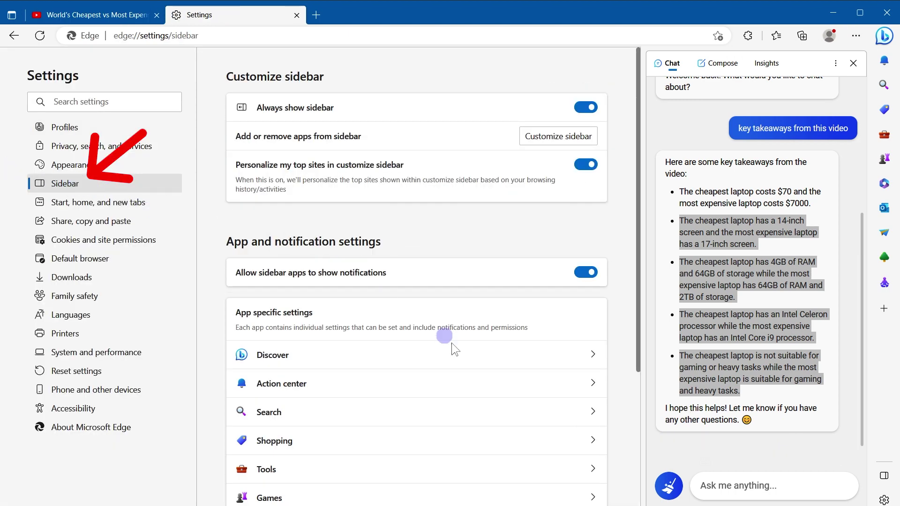
pyautogui.click(387, 355)
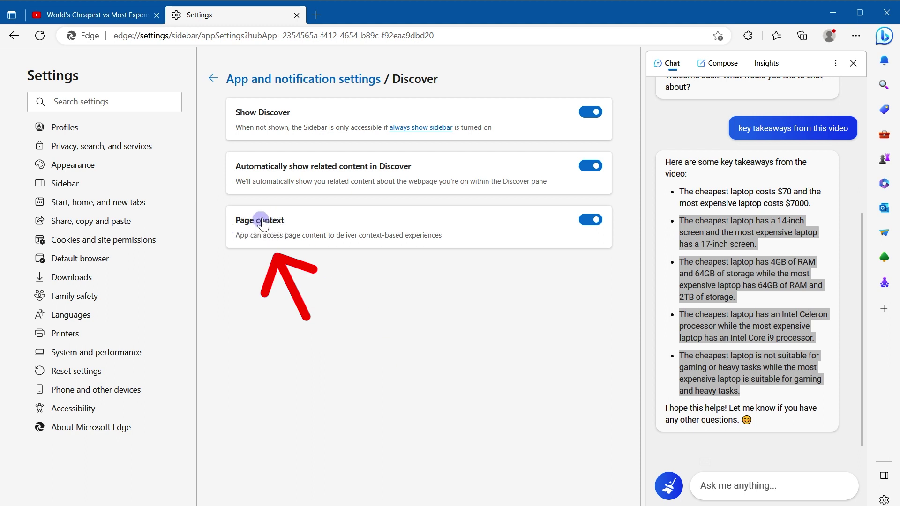
pyautogui.click(589, 220)
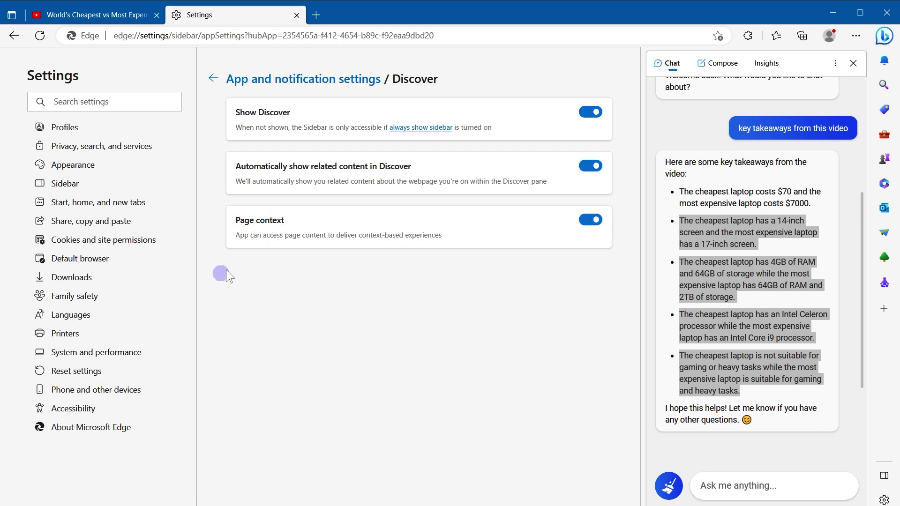